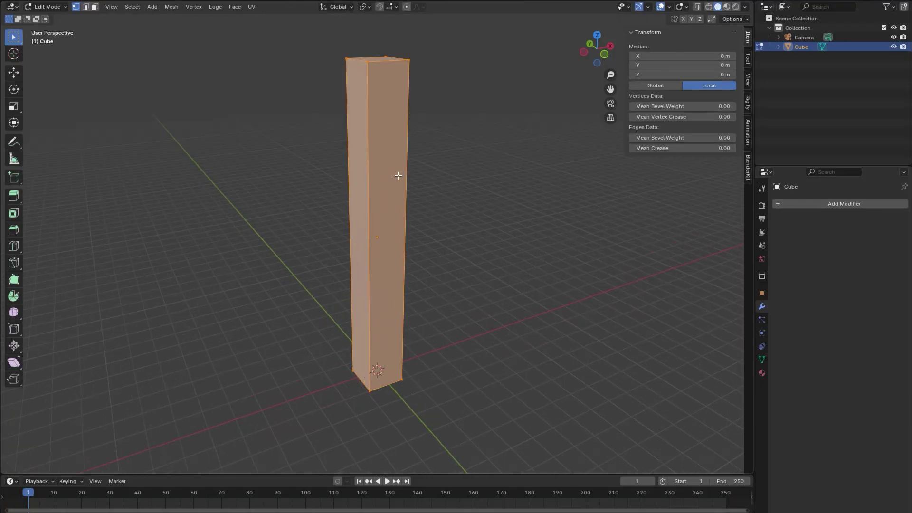
Step: Add a Subdivision Surface to the tall box and insert a vertically squashed mid-height loop cut
click(788, 308)
key(Tab)
key(Tab)
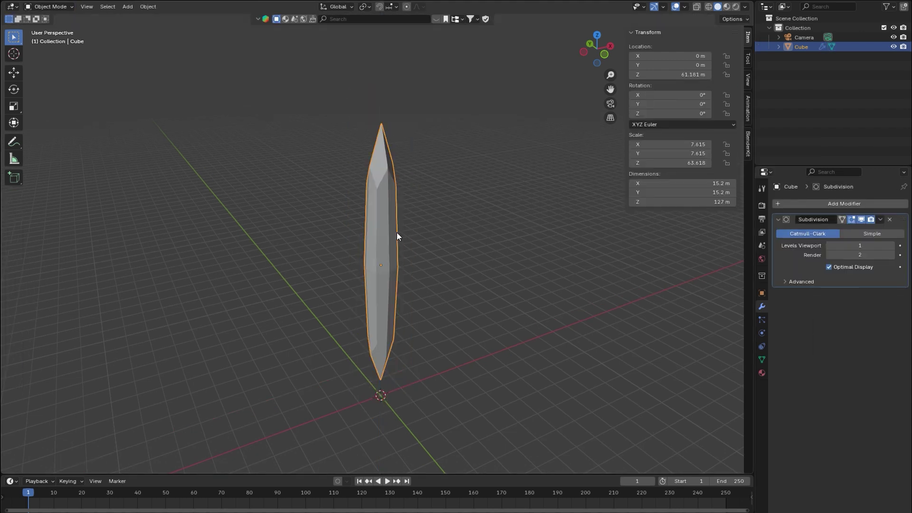
key(Tab)
middle_drag(397, 233, 513, 287)
key(ctrl+r)
click(407, 221)
click(408, 222)
key(s)
key(z)
click(401, 240)
Step: Return to Object Mode, duplicate the pillar as Cube.001 and rescale the copy vertically
key(KP_0)
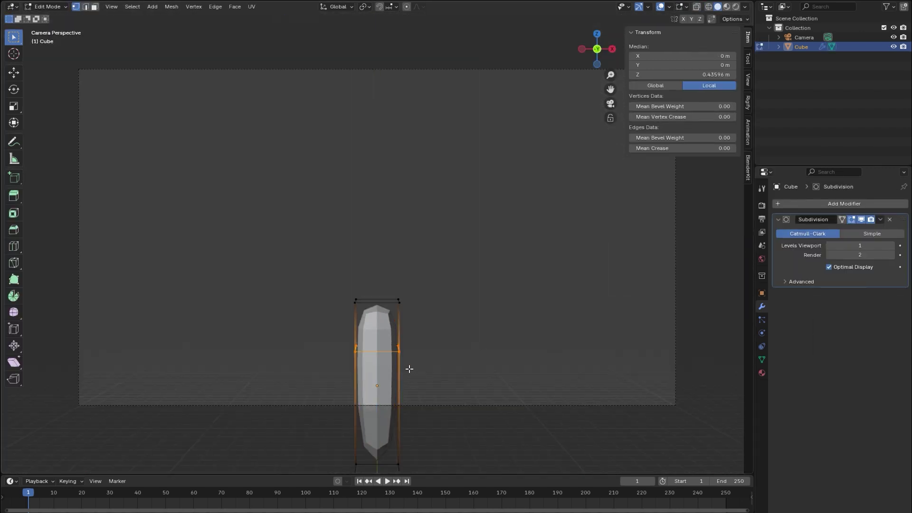
middle_drag(408, 369, 417, 263)
right_click(417, 263)
click(417, 264)
key(Tab)
key(Tab)
key(Tab)
key(shift+d)
click(442, 236)
click(383, 338)
key(KP_0)
middle_drag(382, 338, 386, 284)
key(s)
key(z)
click(455, 292)
Step: Duplicate the upper piece as a uniformly scaled Cube.002, plus a smaller piece beside the pillar
click(421, 224)
key(shift+d)
right_click(422, 225)
middle_drag(422, 224, 326, 248)
key(s)
click(458, 194)
middle_drag(458, 194, 467, 250)
click(424, 285)
key(shift+d)
click(475, 304)
Step: Add further duplicate pieces around the cluster and reposition Cube.005
middle_drag(475, 304, 543, 321)
key(shift+d)
click(460, 244)
middle_drag(460, 245, 520, 275)
scroll(521, 275, down, 3)
click(363, 301)
scroll(363, 301, up, 3)
key(shift+d)
click(351, 267)
middle_drag(352, 267, 409, 269)
Step: Join all pillar pieces with Ctrl+J, add a Remesh, and set viewport subdivision to 0
key(a)
key(ctrl+j)
click(844, 203)
mouse_move(784, 201)
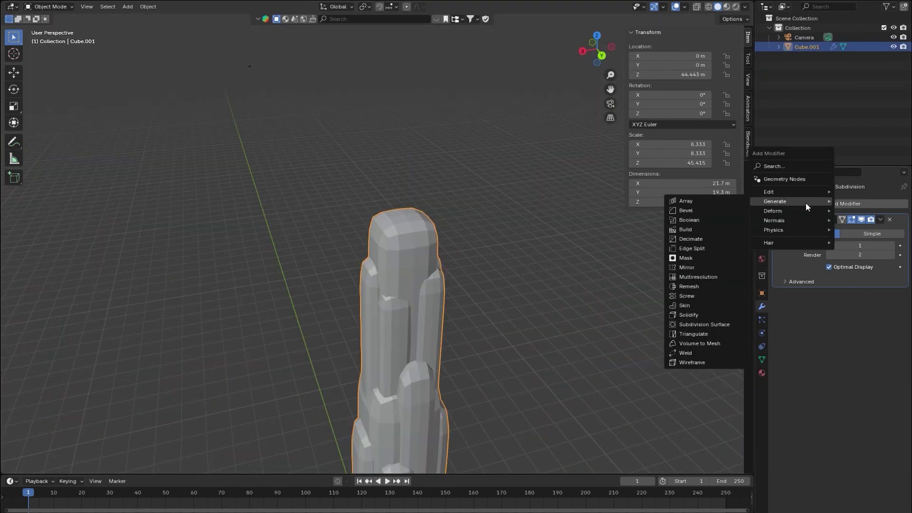
click(685, 283)
click(829, 246)
middle_drag(419, 237, 462, 240)
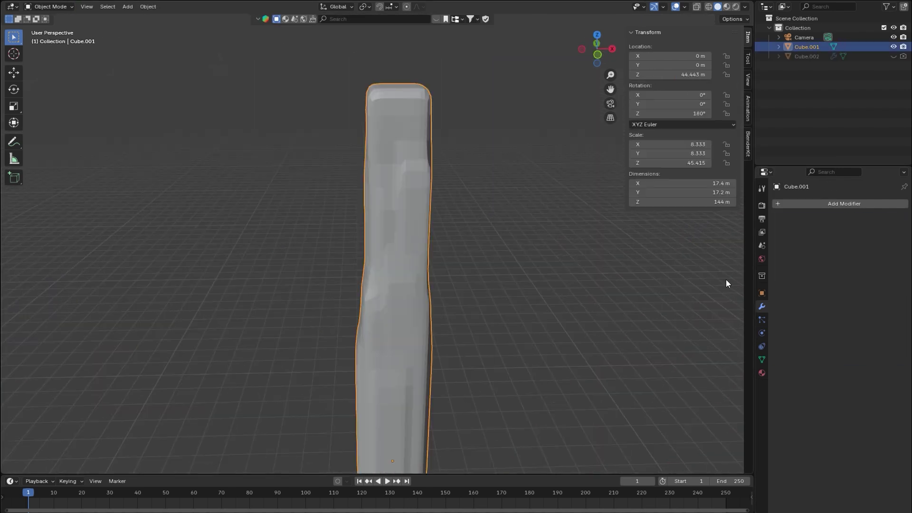
Step: Apply the spire's scale, add a Subdivision Surface and shade it smooth
key(ctrl+a)
click(383, 272)
key(Tab)
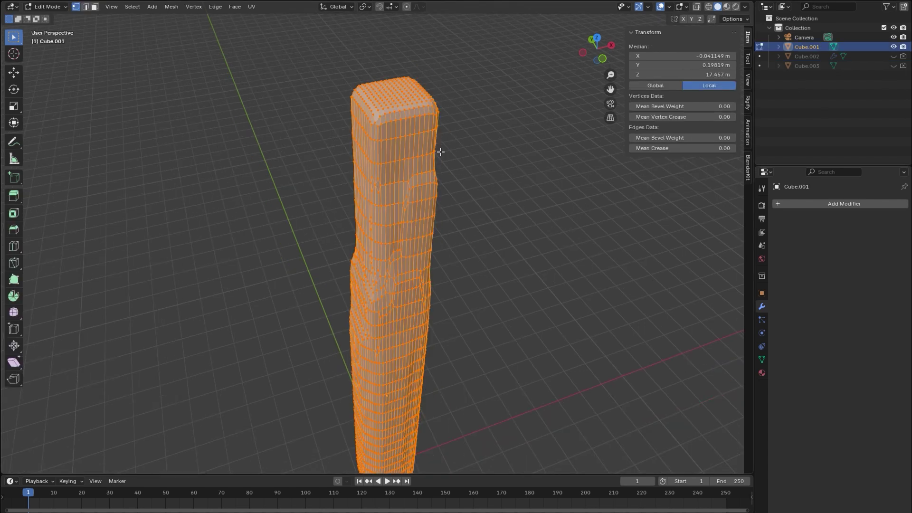
right_click(414, 221)
click(794, 204)
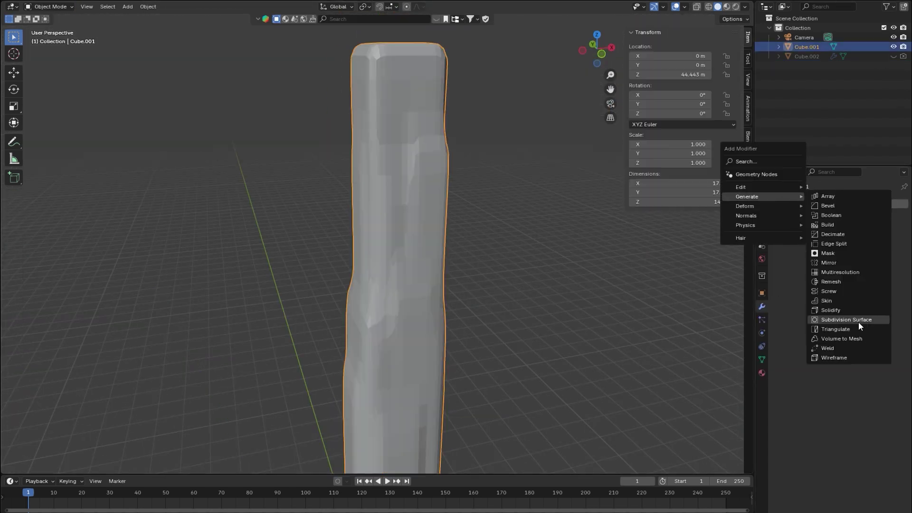
click(859, 322)
right_click(384, 311)
click(394, 234)
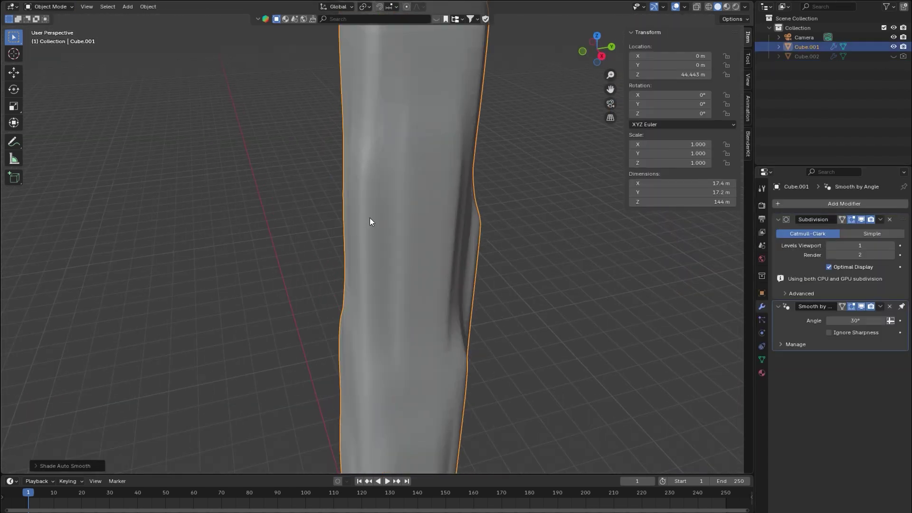
Step: Add a Displace modifier to the spire driven by a new Clouds texture
middle_drag(394, 234, 463, 309)
scroll(452, 288, down, 3)
click(779, 203)
mouse_move(771, 216)
click(845, 241)
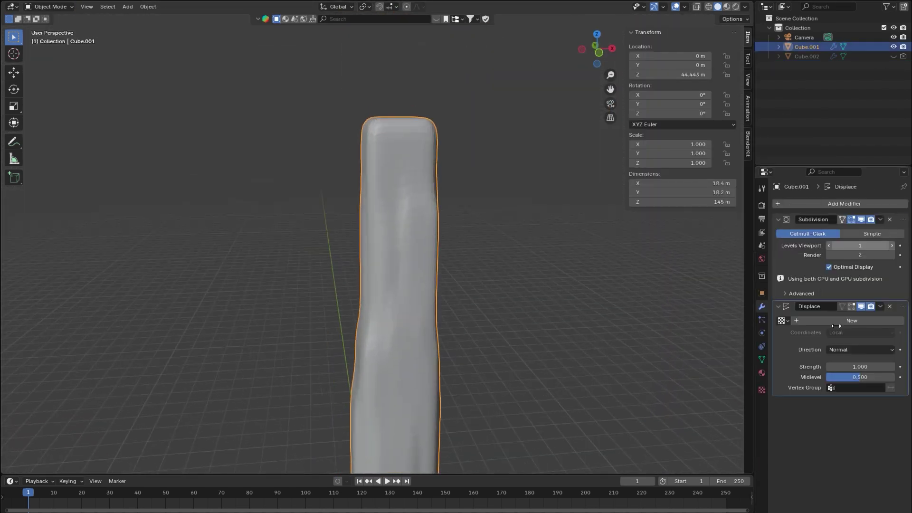
click(762, 389)
click(817, 218)
click(851, 232)
click(836, 264)
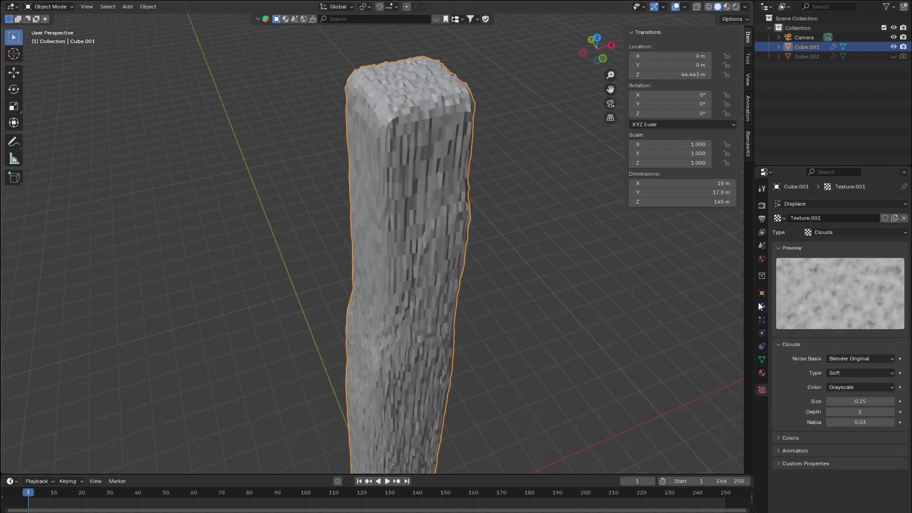
click(762, 307)
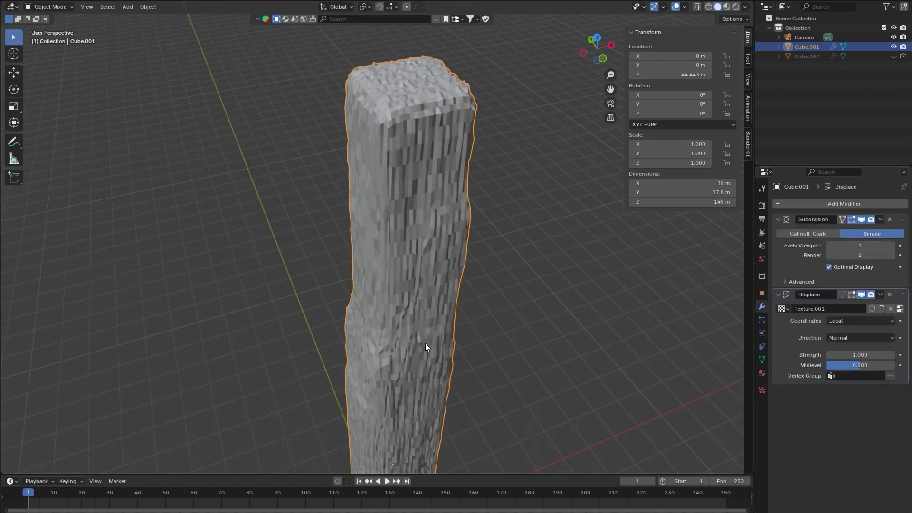
scroll(375, 235, up, 3)
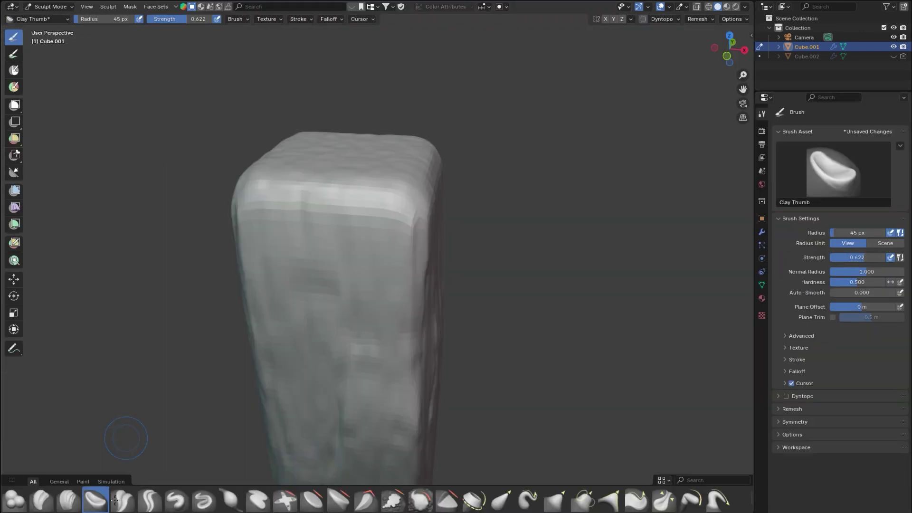
Step: Sculpt bumps and indents into the spire's top with the Draw brush
click(177, 500)
mouse_move(348, 203)
mouse_down()
mouse_move(418, 167)
mouse_move(357, 163)
mouse_move(383, 168)
mouse_up()
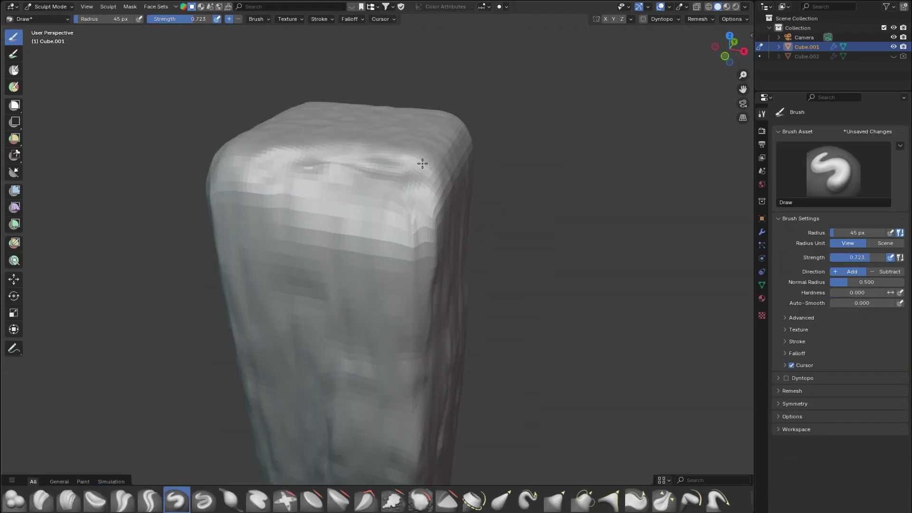
middle_drag(383, 169, 383, 171)
mouse_move(383, 171)
mouse_down()
mouse_move(477, 192)
mouse_move(383, 211)
mouse_up()
middle_drag(383, 212, 361, 190)
drag(361, 190, 375, 167)
middle_drag(375, 166, 366, 163)
scroll(321, 178, up, 6)
scroll(321, 178, down, 6)
Step: Stroke across and build up the top corner, then carve a sharp groove with Draw Sharp
drag(354, 255, 427, 138)
mouse_move(428, 138)
middle_down()
mouse_move(397, 224)
mouse_move(433, 321)
middle_up()
mouse_move(433, 321)
mouse_down()
mouse_move(509, 285)
mouse_move(496, 252)
mouse_up()
click(203, 500)
mouse_move(369, 320)
mouse_down()
mouse_move(506, 230)
mouse_move(428, 285)
mouse_up()
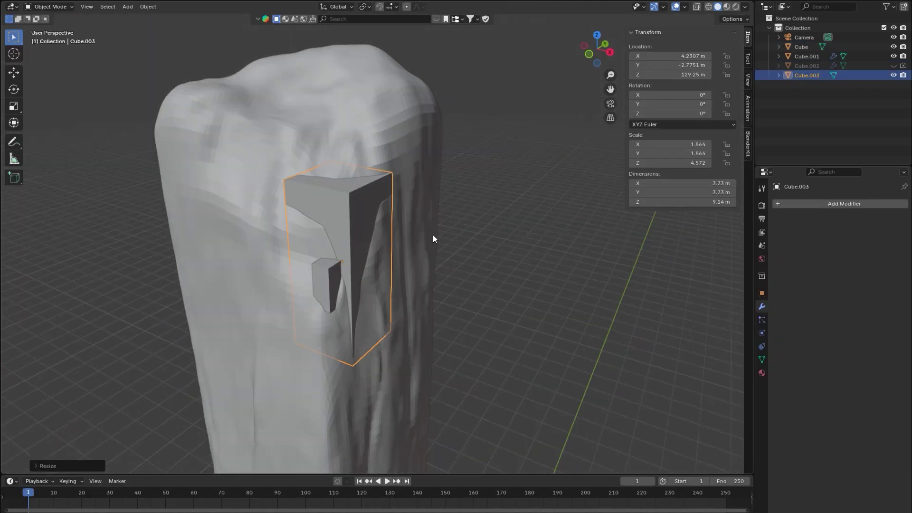
Step: Move Cube.003 along Y against the spire, stretch it taller on Z and lift it vertically
middle_drag(433, 235, 420, 249)
key(g)
key(y)
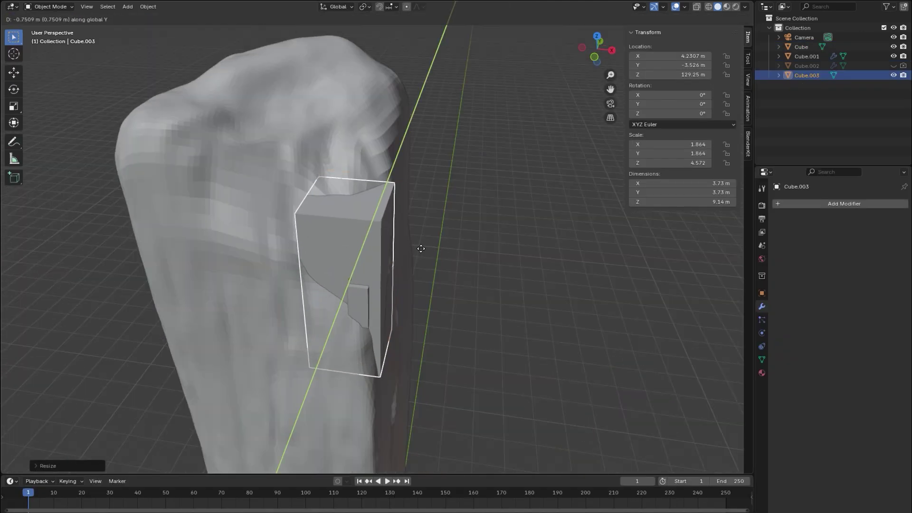
key(x)
click(322, 248)
middle_drag(322, 249, 448, 255)
key(s)
key(z)
middle_drag(525, 299, 494, 223)
click(465, 252)
key(g)
key(z)
click(504, 215)
Step: Set the block named Cube down on top of the rock
click(465, 389)
key(g)
click(458, 102)
middle_drag(458, 101, 334, 179)
Step: Duplicate Cube into Cube.004, place it on the rock and widen it along X
key(shift+d)
key(z)
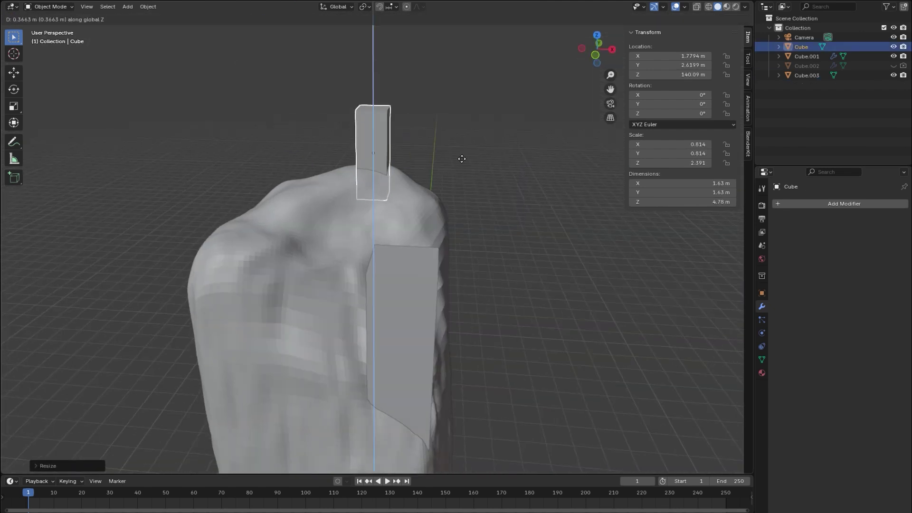
click(464, 139)
middle_drag(470, 159, 476, 214)
key(s)
click(380, 190)
key(x)
key(s)
key(x)
click(570, 217)
Step: Rescale the tall Cube block uniformly, then select the draped rock Cube.001
middle_drag(570, 218, 403, 157)
click(337, 164)
key(s)
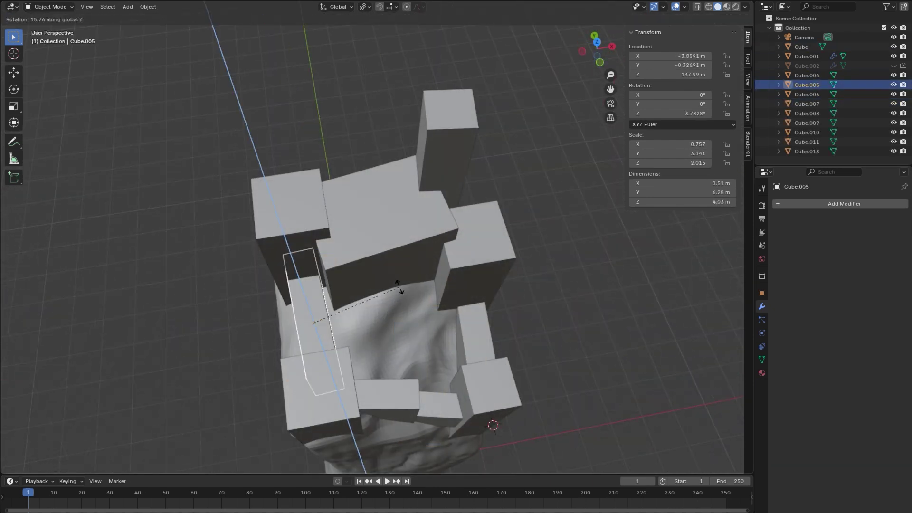
middle_drag(332, 304, 406, 249)
click(393, 307)
scroll(406, 249, down, 4)
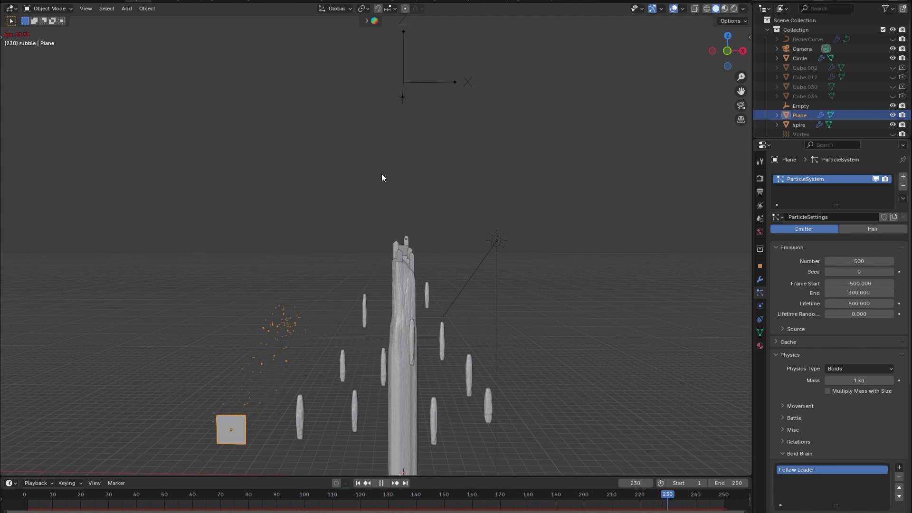
Step: Stop playback and show the Vortex object's force field settings
key(Escape)
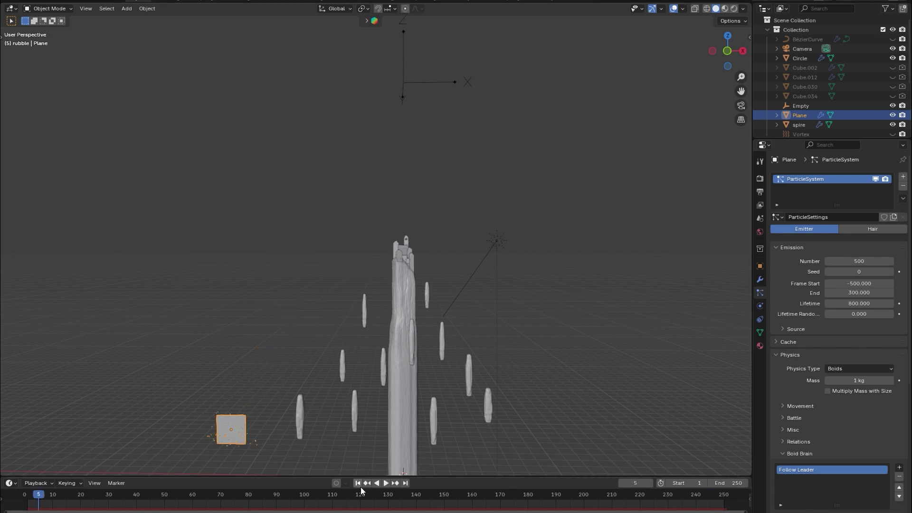
click(801, 134)
middle_drag(436, 392, 433, 259)
click(760, 279)
Step: Select the particle-emitting Plane and play the animation to watch the swarm circle the spire
click(220, 372)
key(space)
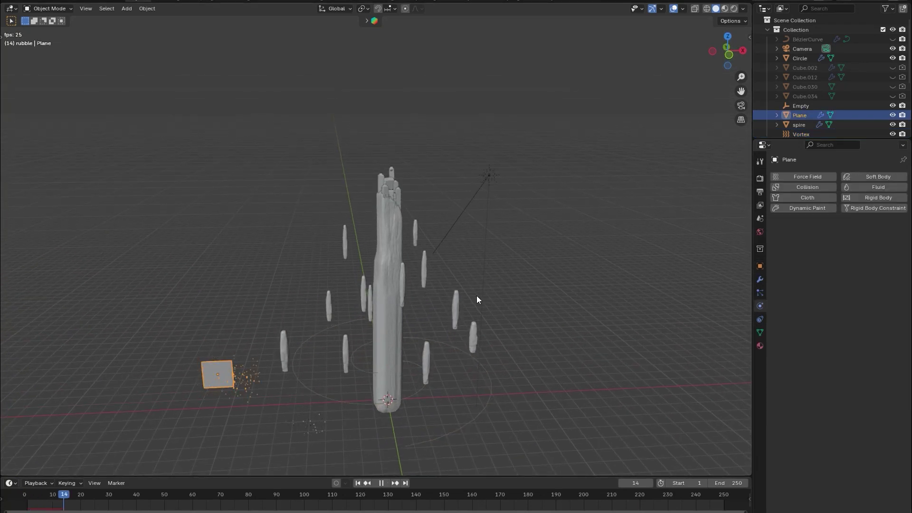
mouse_move(466, 240)
middle_down()
mouse_move(467, 255)
mouse_move(462, 238)
middle_up()
middle_drag(458, 197, 464, 241)
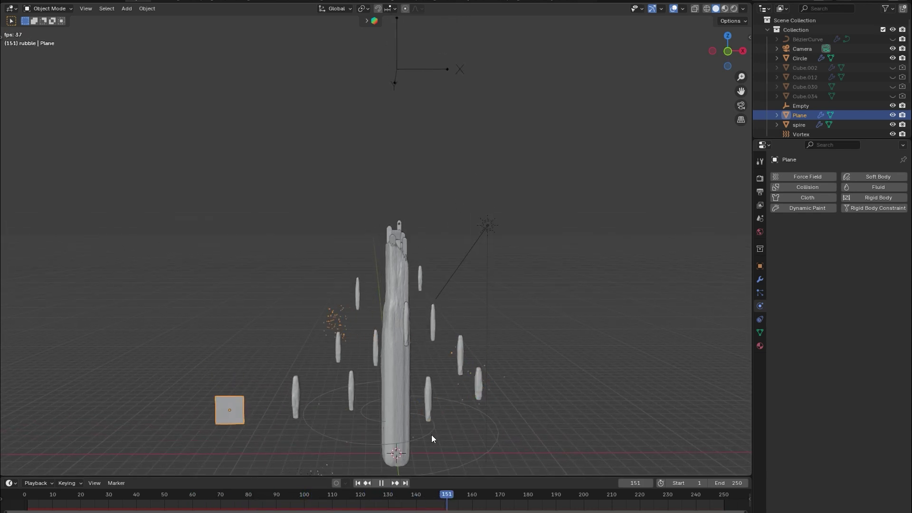
Step: Stop the animation and select the Vortex force field
key(Escape)
click(396, 439)
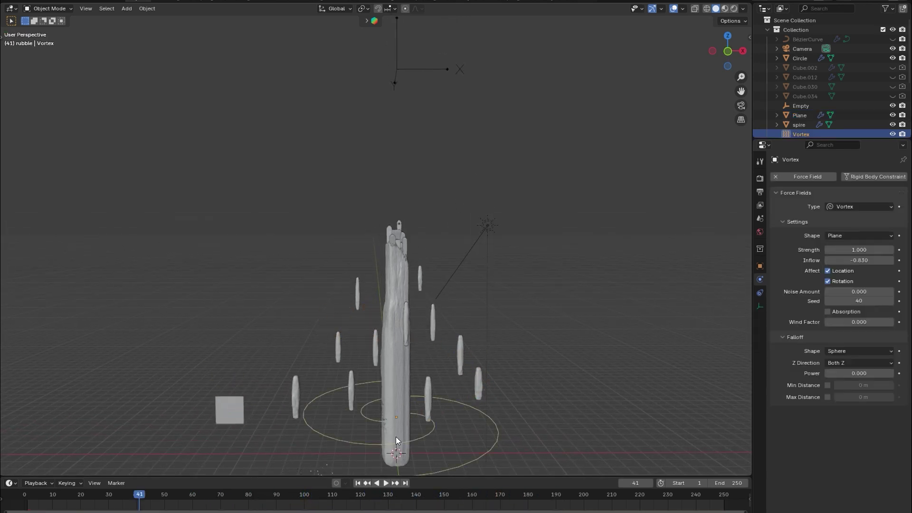